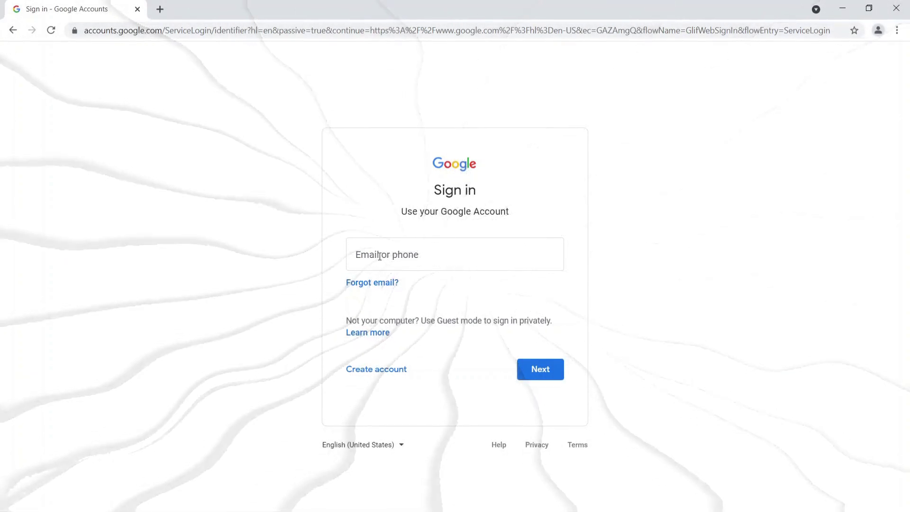
- Sign in with the autofilled account e-mail, then enter and submit the account password
left_click(358, 255)
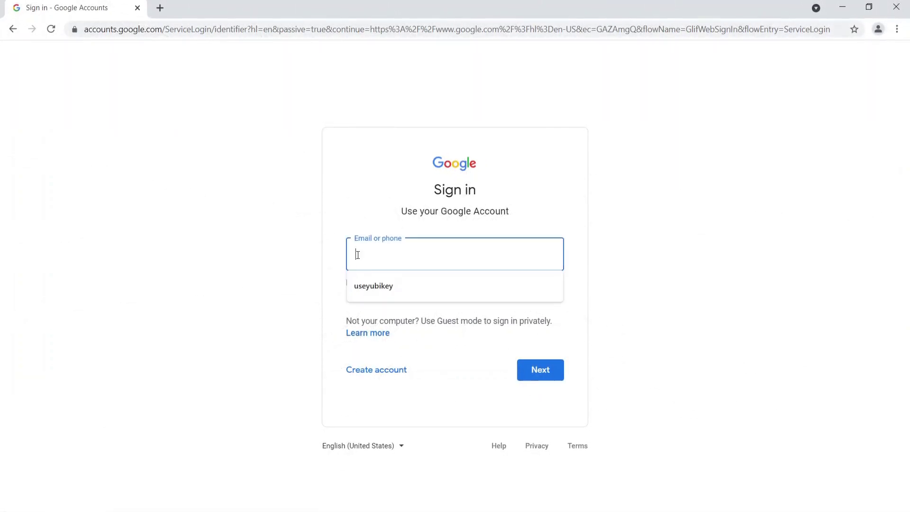
left_click(389, 293)
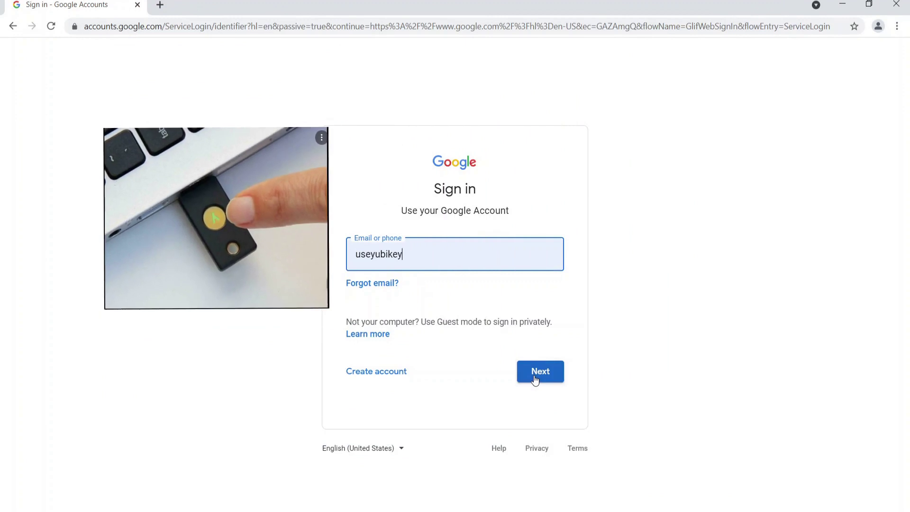
left_click(534, 373)
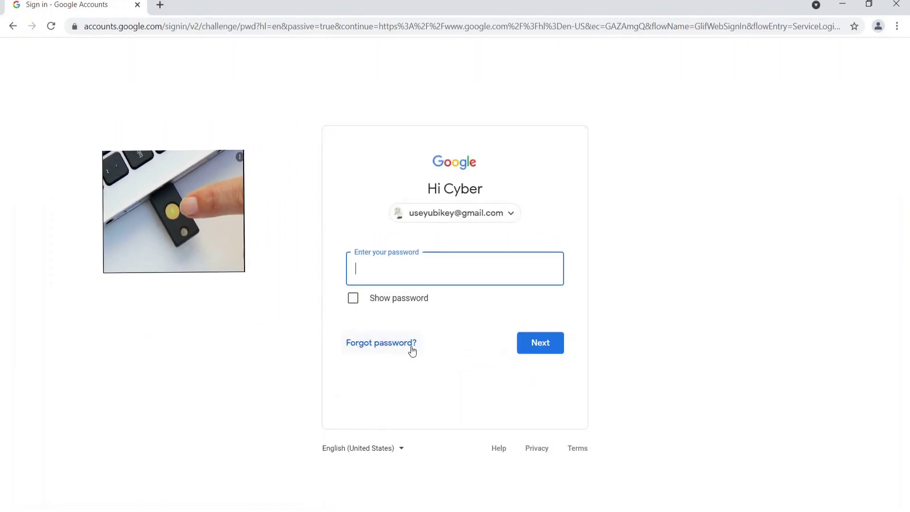
left_click(412, 351)
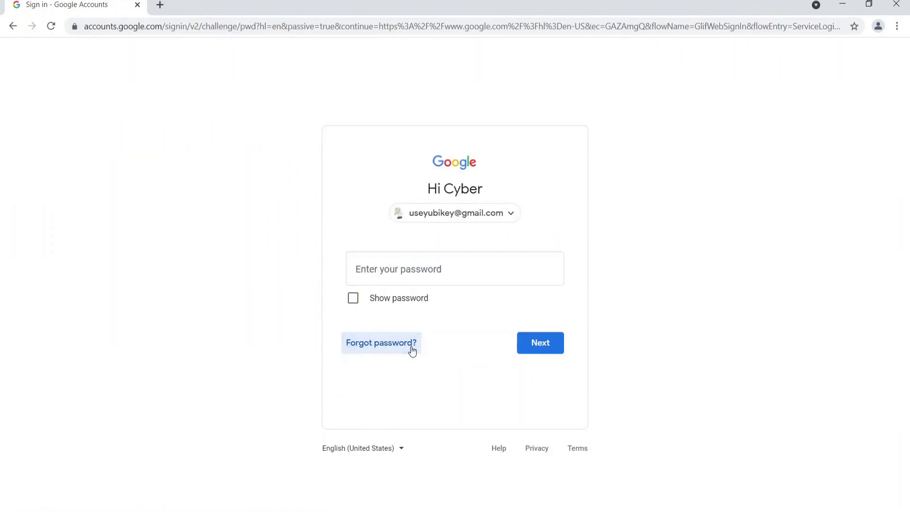
left_click(427, 273)
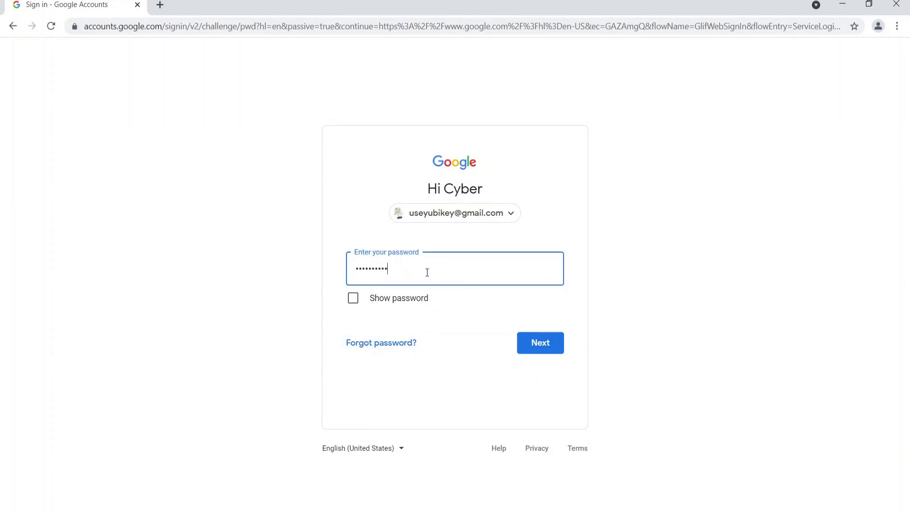
type("•")
key("Return")
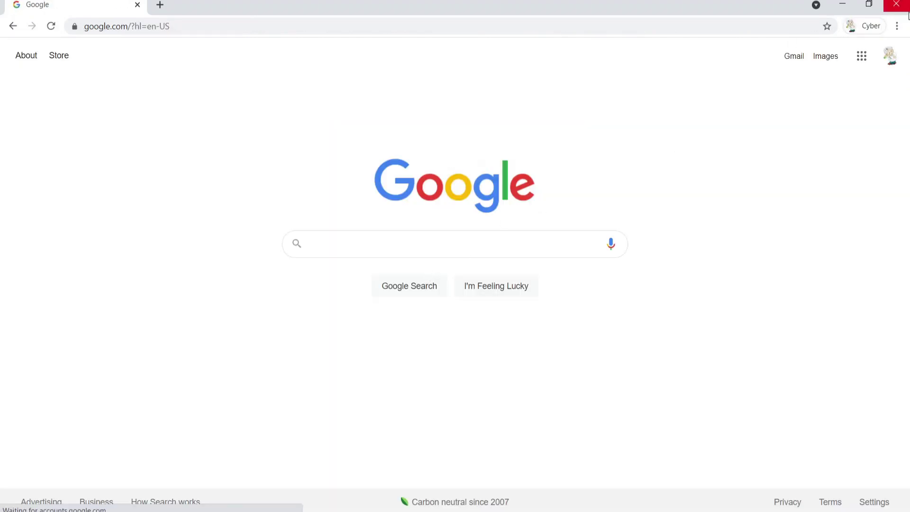
- Go to Manage your Google Account's Security page and scroll to 2-Step Verification (Off)
left_click(892, 56)
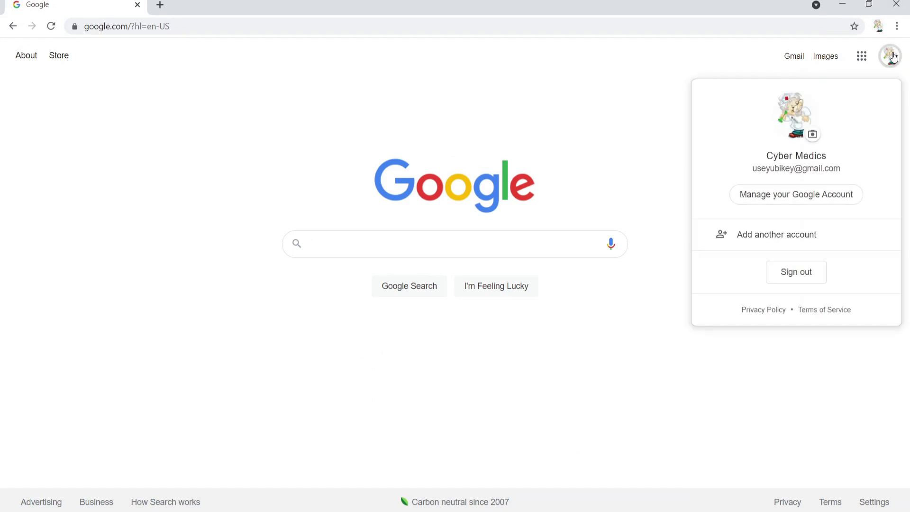
left_click(810, 199)
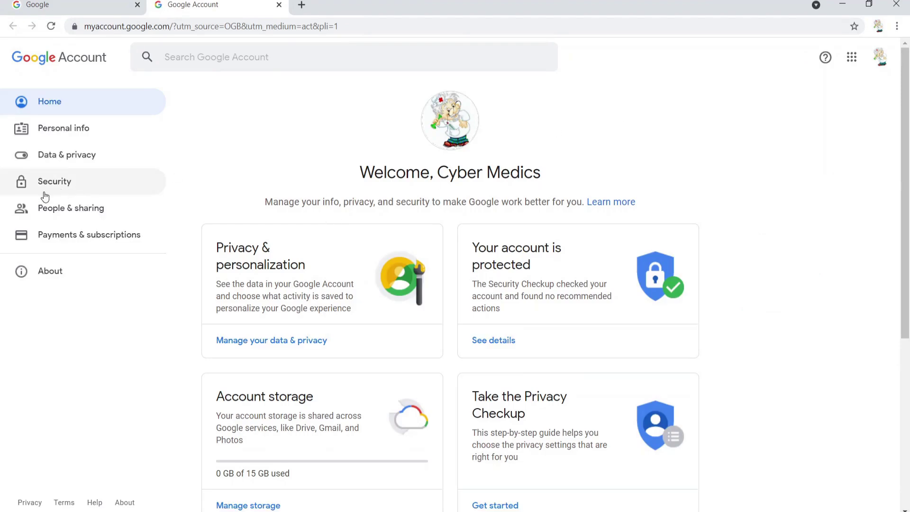
left_click(43, 190)
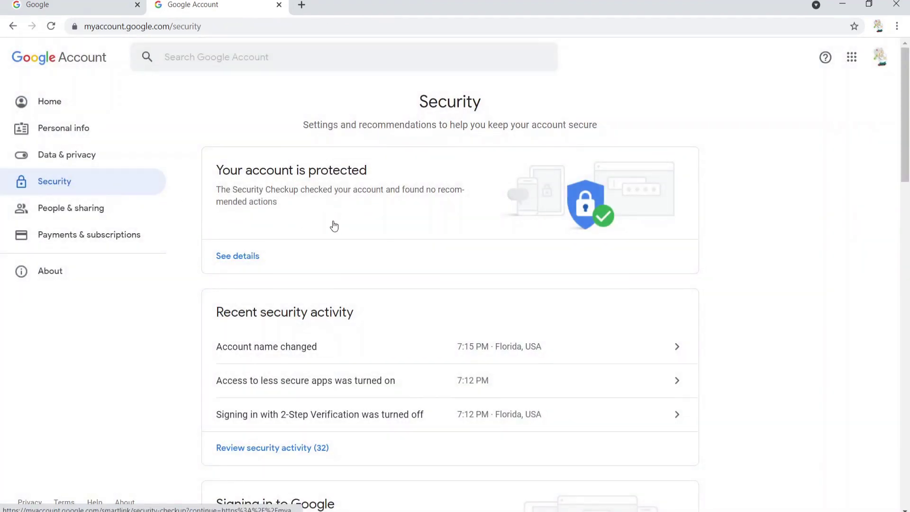
scroll(353, 237, "down", 3)
scroll(356, 239, "down", 1)
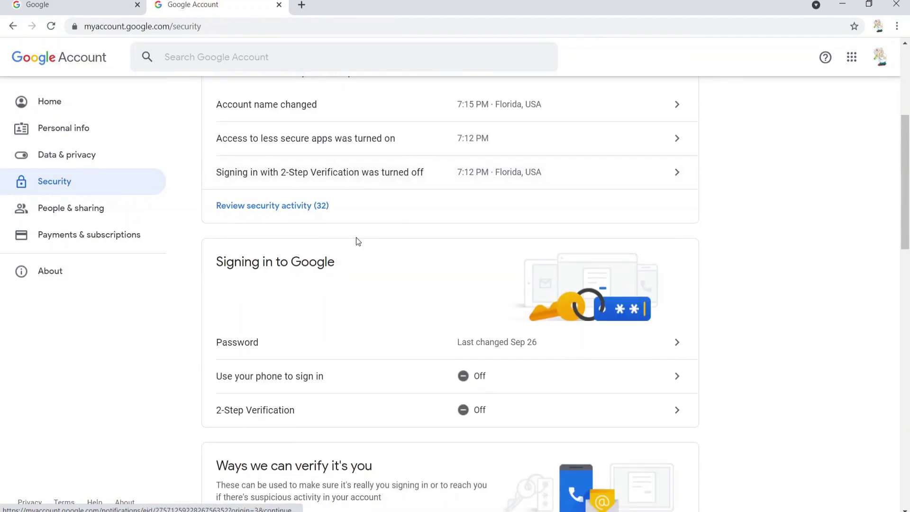
scroll(363, 256, "down", 1)
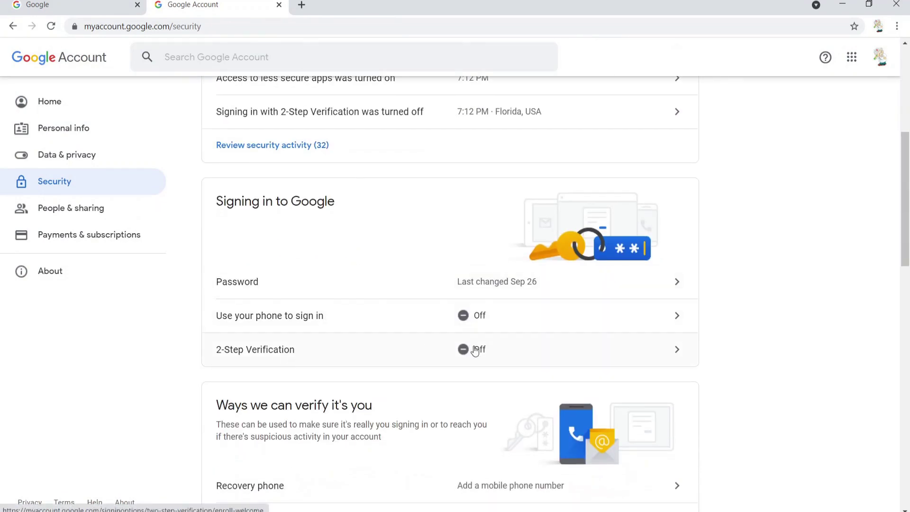
- Begin 2-Step Verification setup, re-confirm the account password, and reveal more second-step options
left_click(260, 355)
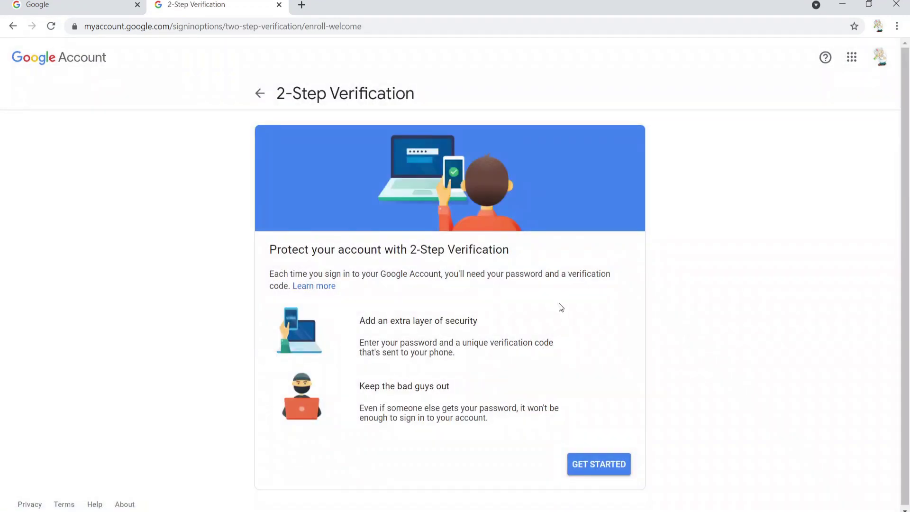
scroll(559, 303, "down", 1)
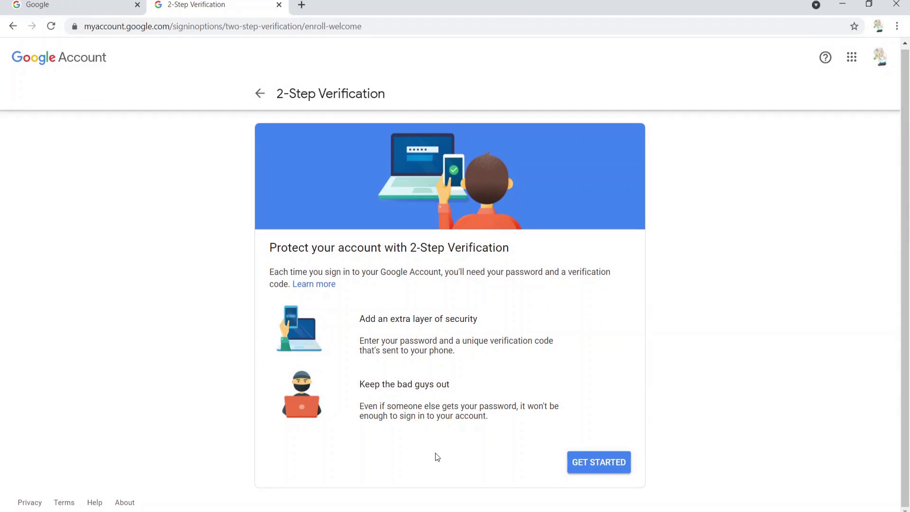
left_click(591, 465)
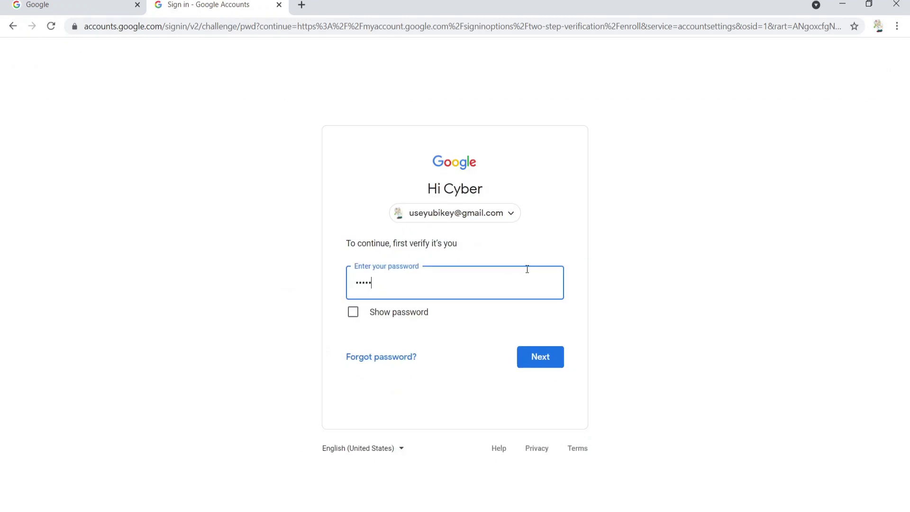
key("Return")
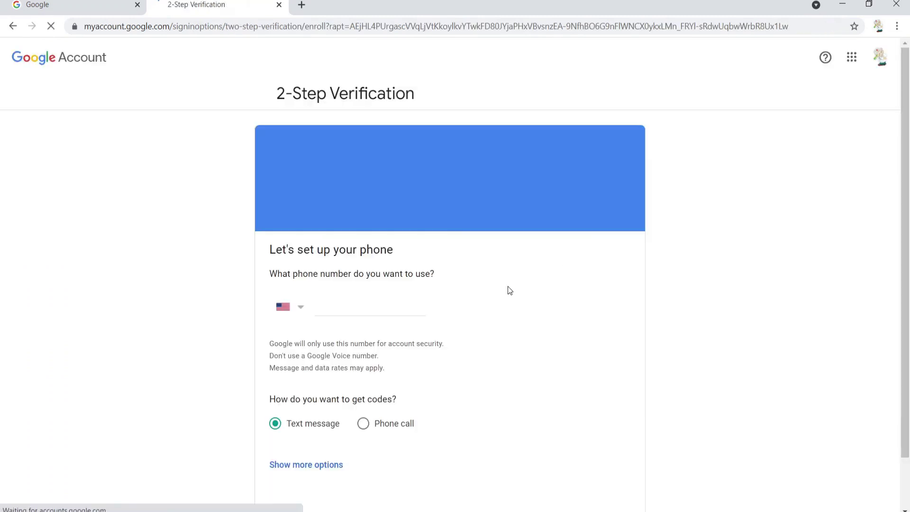
scroll(511, 309, "down", 1)
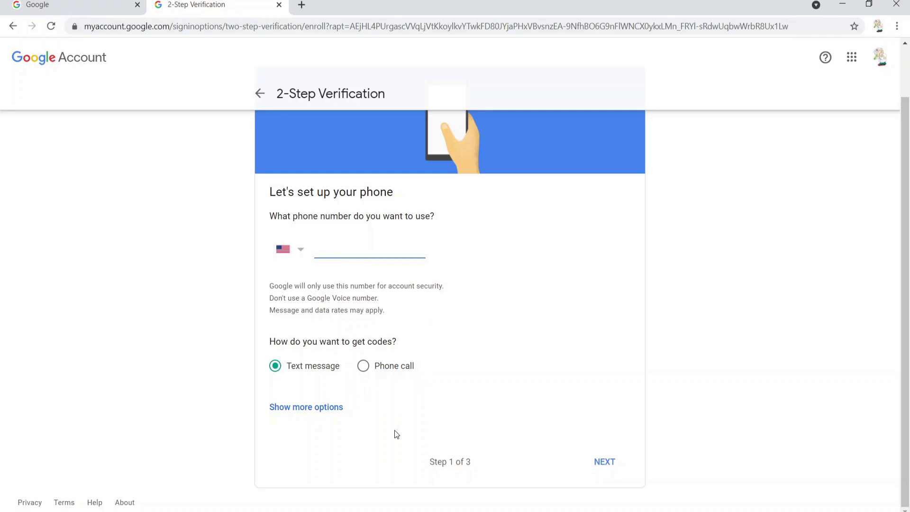
left_click(323, 408)
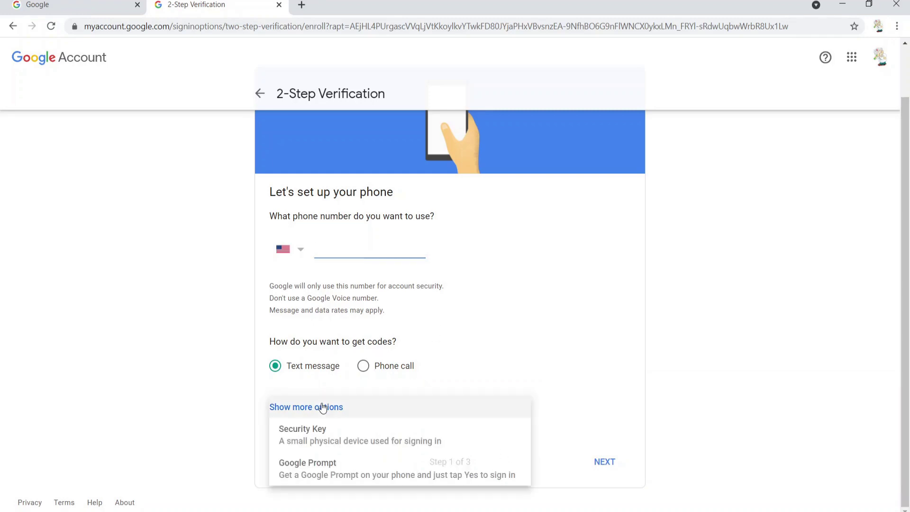
- Choose Security Key as the second step and approve both Windows Security prompts to register it
left_click(320, 440)
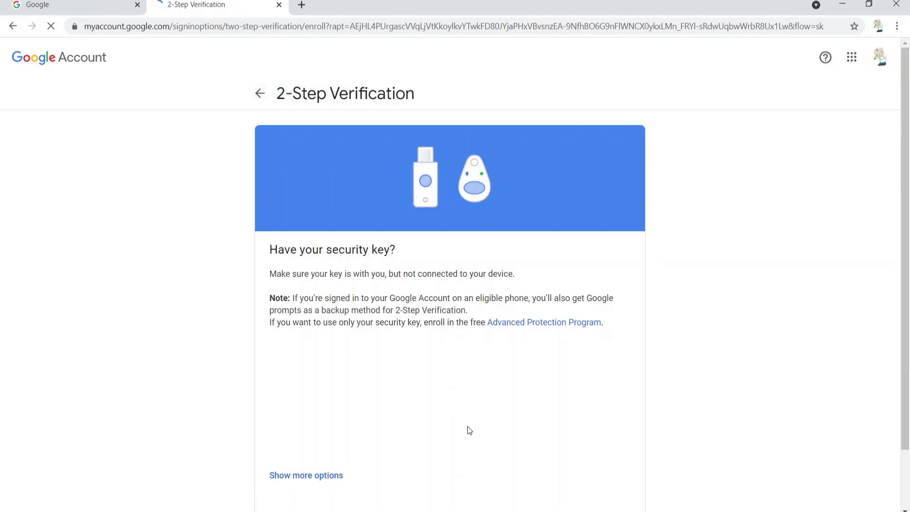
scroll(585, 377, "down", 2)
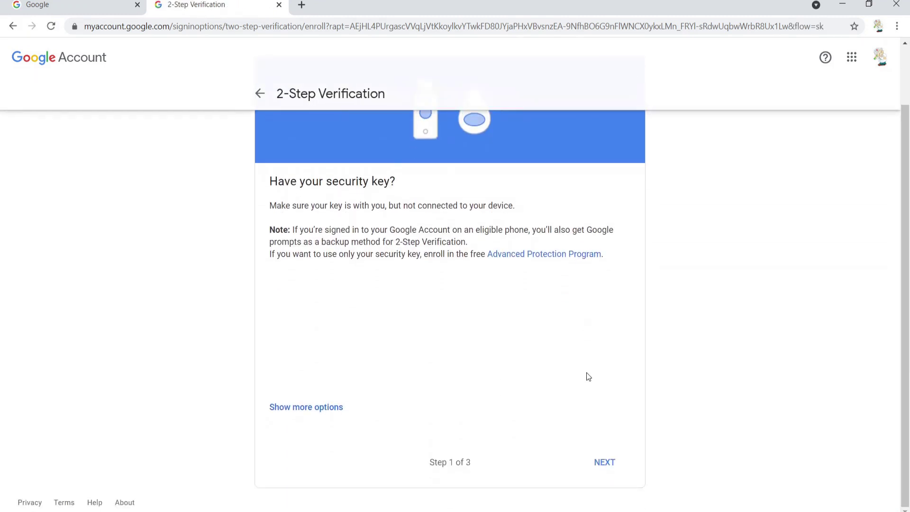
left_click(604, 467)
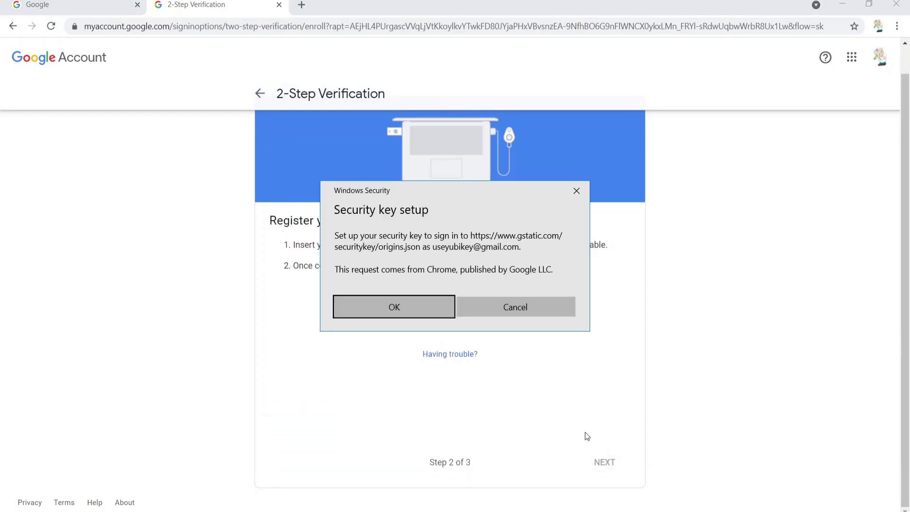
left_click(385, 308)
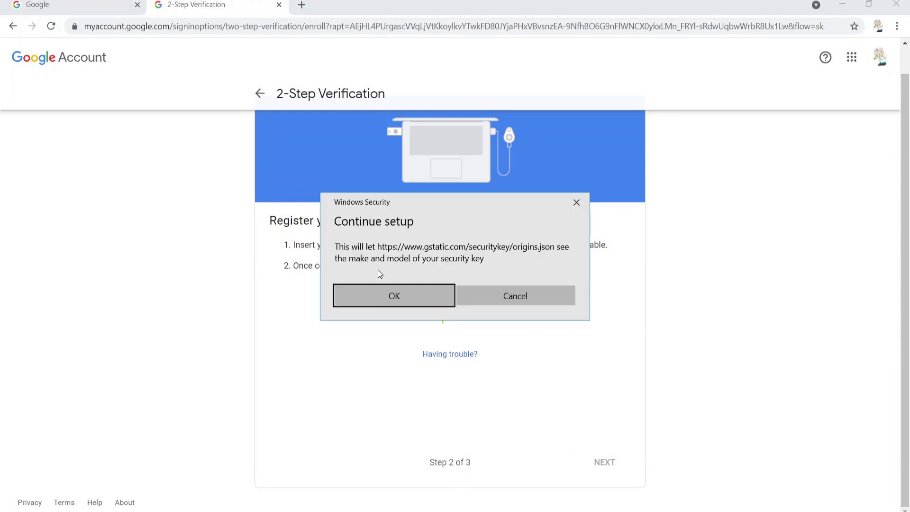
left_click(385, 297)
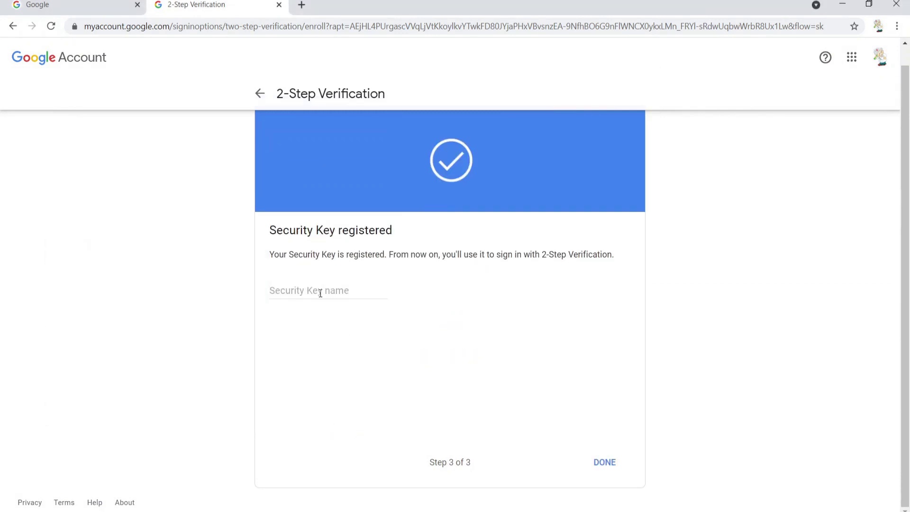
- Name the registered security key 'Protect the money' and finish registration
left_click(321, 294)
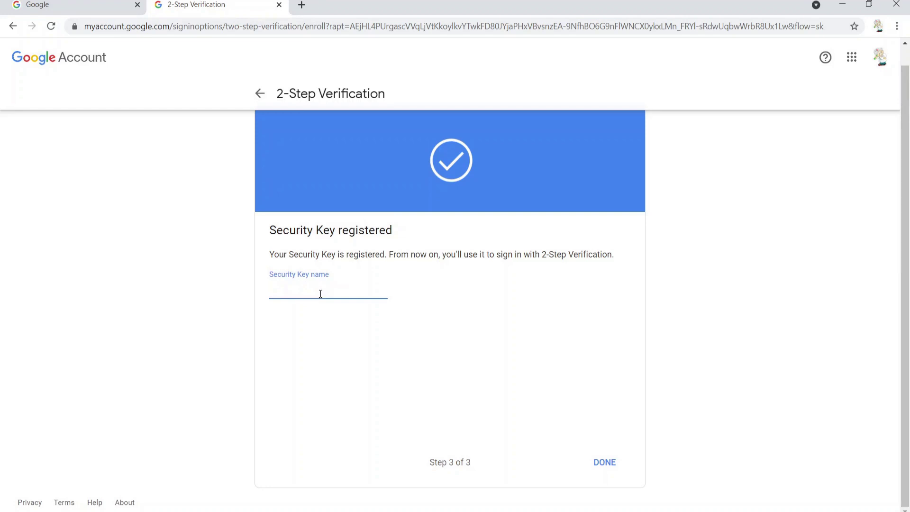
type("Protect the money")
left_click(610, 464)
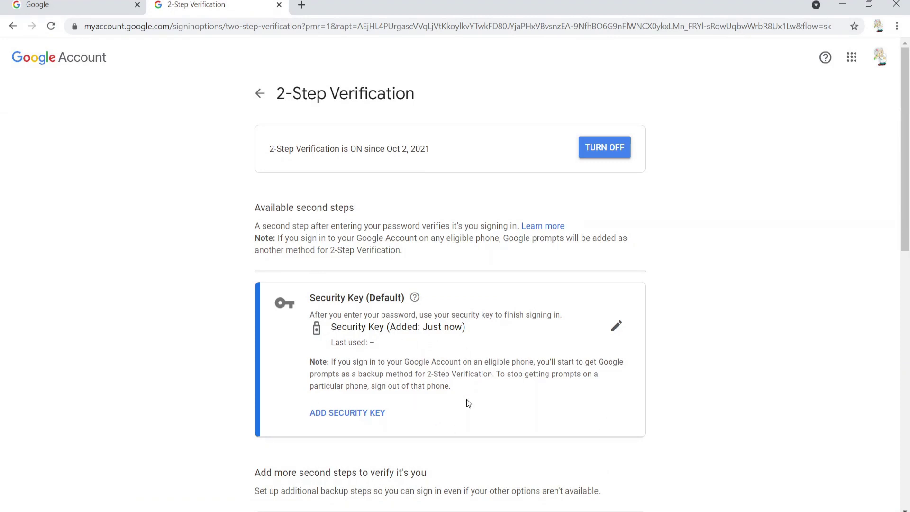
- Generate ten backup codes under Backup codes and close the Save your backup codes window
scroll(469, 449, "down", 4)
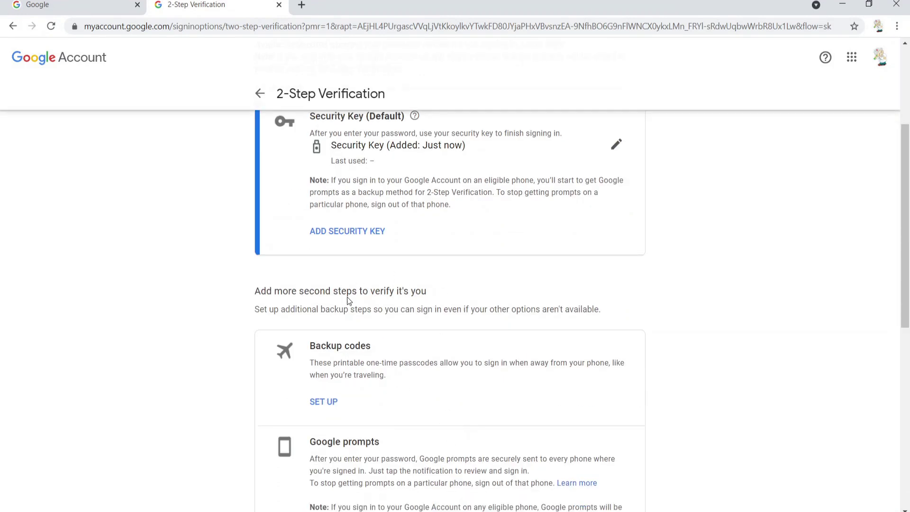
scroll(396, 368, "down", 4)
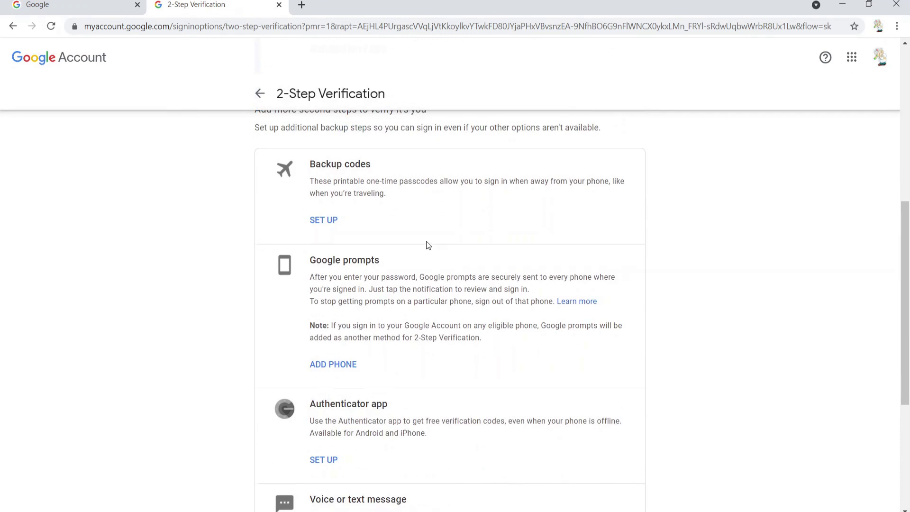
left_click(315, 221)
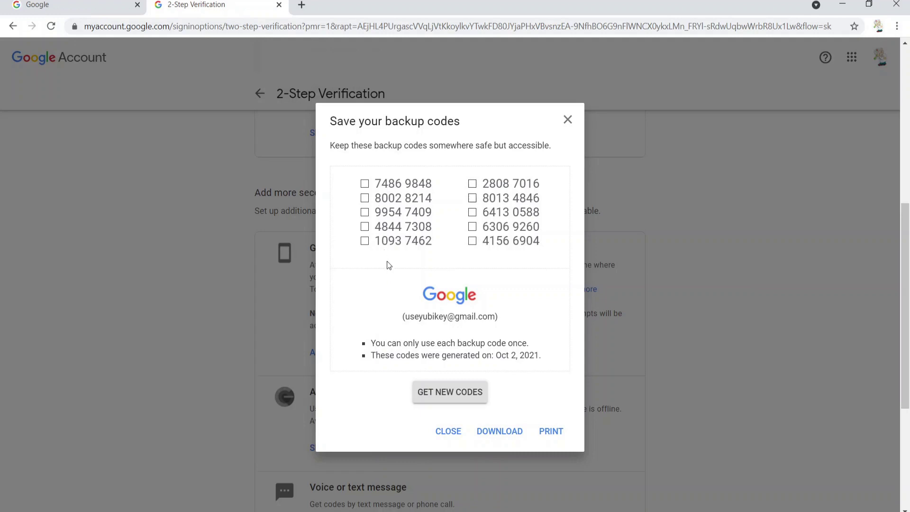
left_click(568, 120)
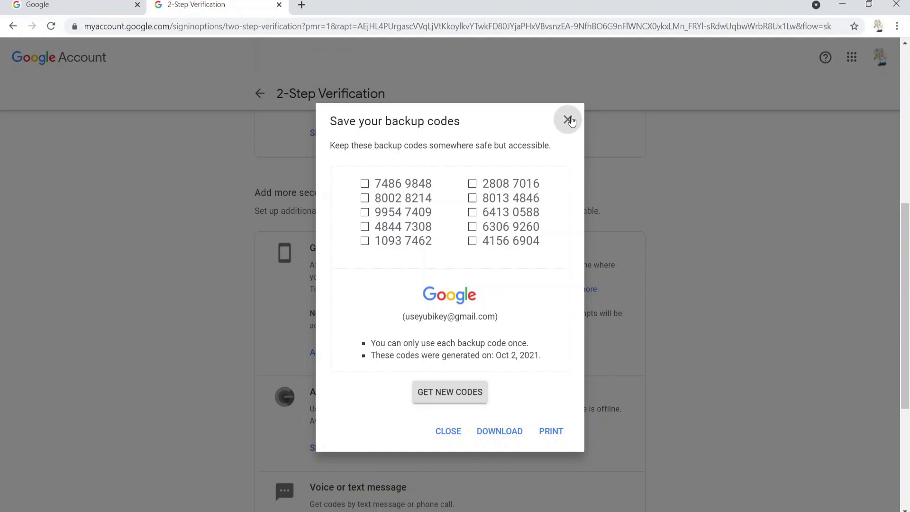
left_click(569, 120)
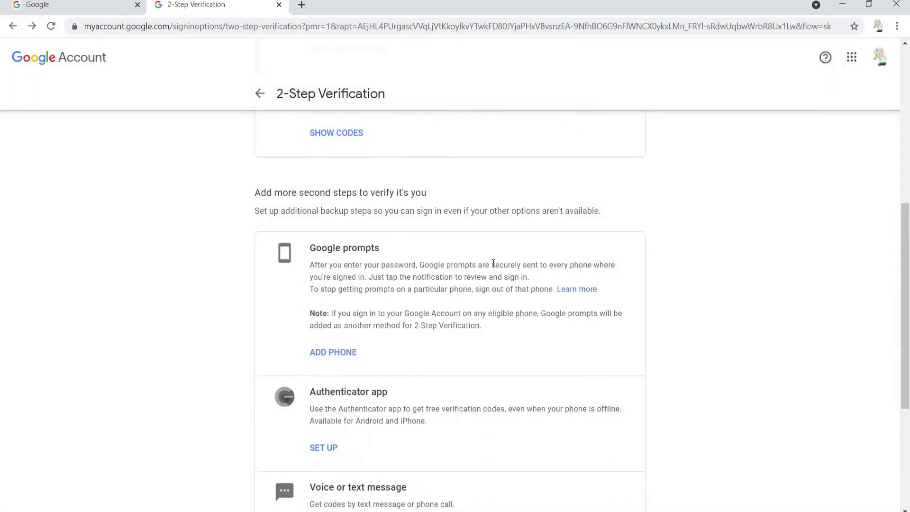
- Sign out of the Google account from the avatar menu
scroll(638, 252, "down", 5)
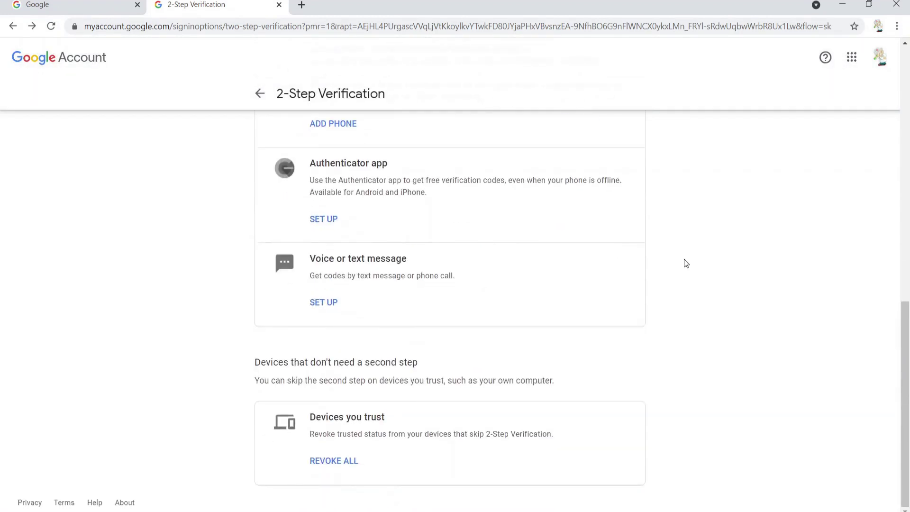
scroll(823, 226, "up", 5)
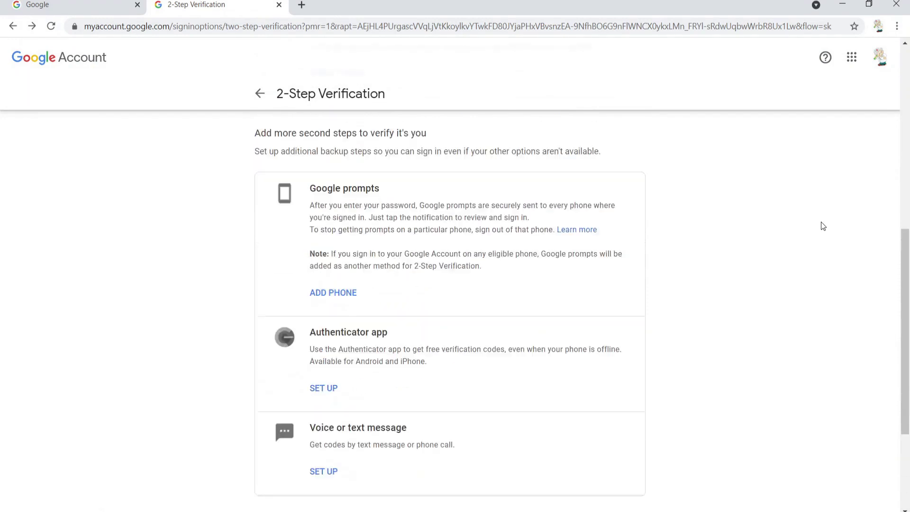
left_click(882, 58)
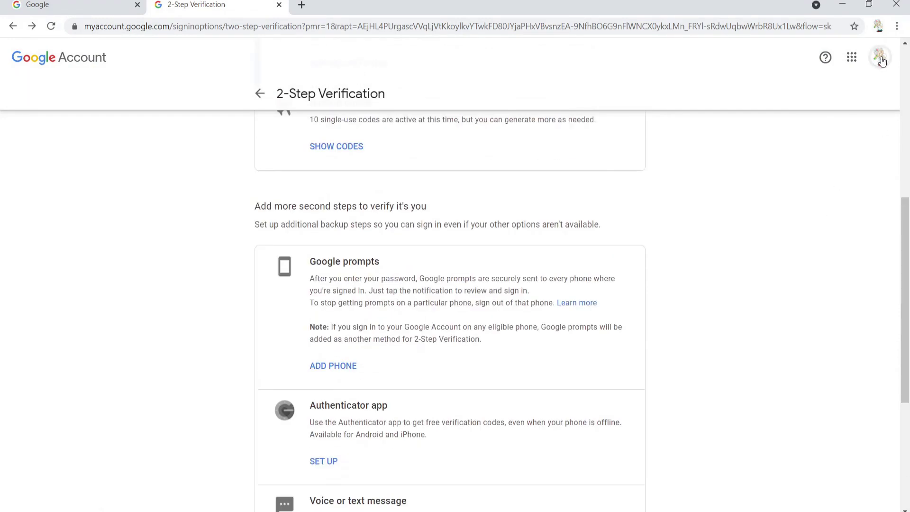
left_click(802, 270)
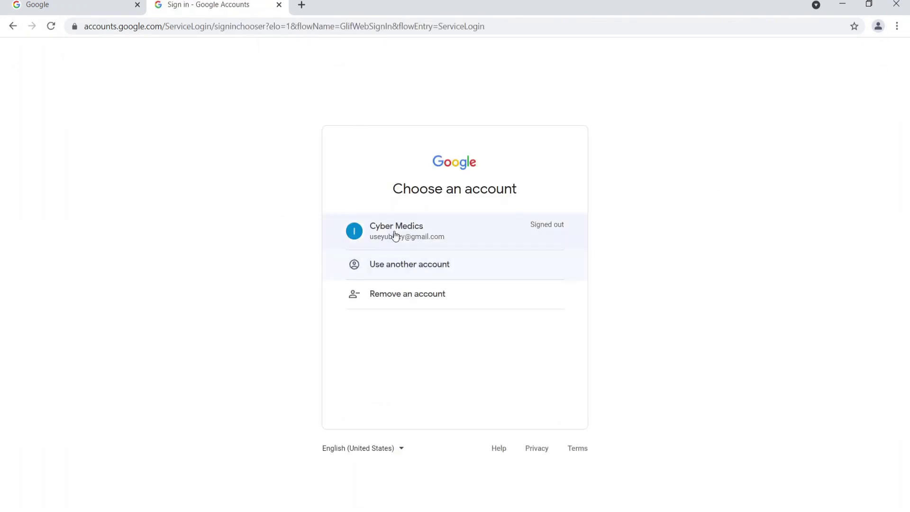
- Sign back in with the password and security key, trusting this device, and reach the Welcome page
left_click(397, 231)
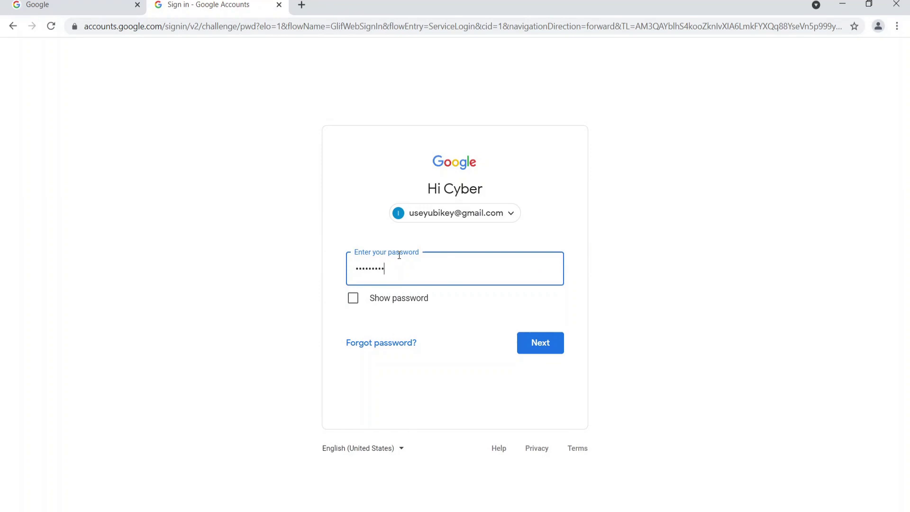
key("Return")
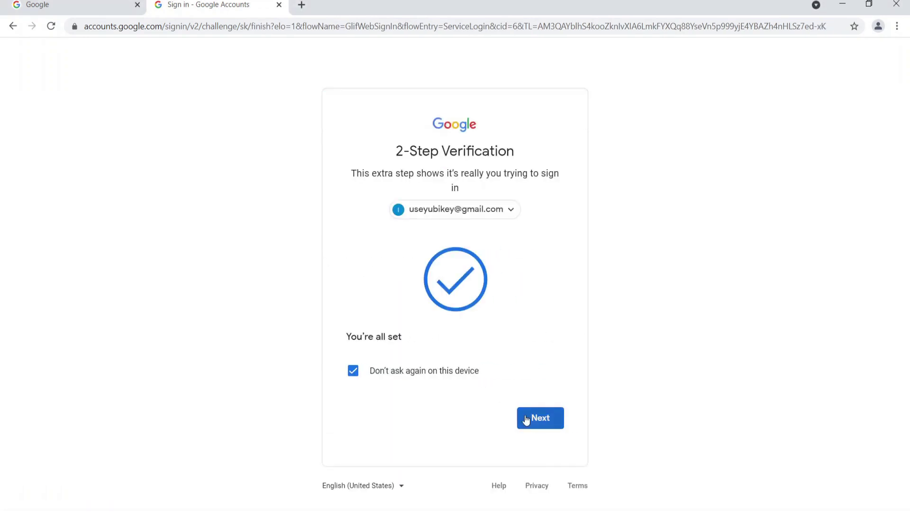
left_click(527, 418)
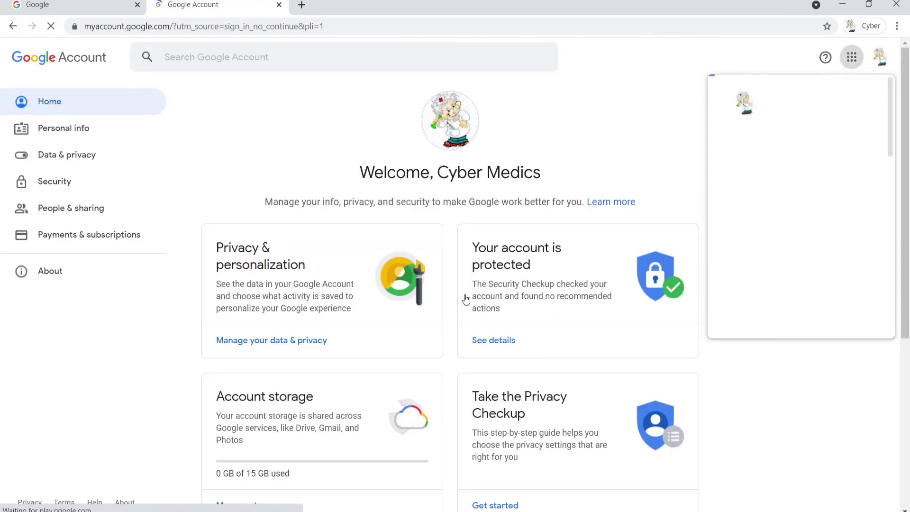
left_click(672, 146)
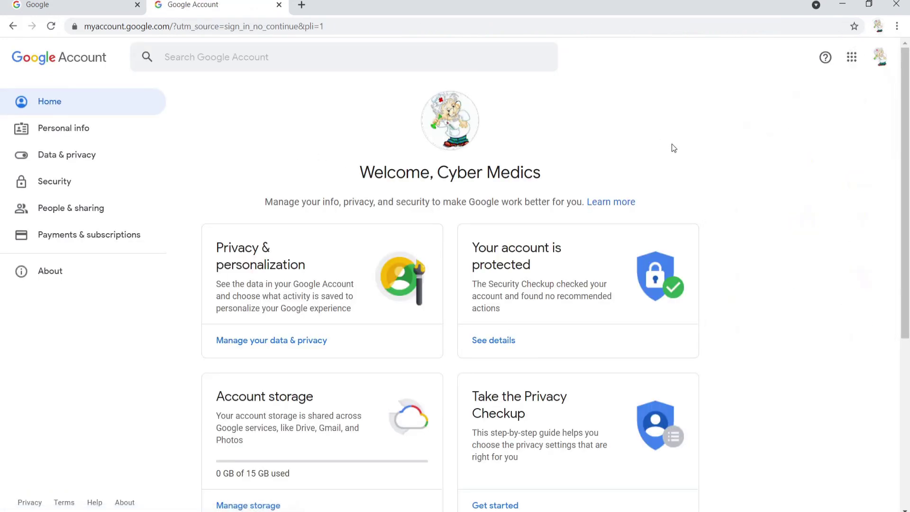